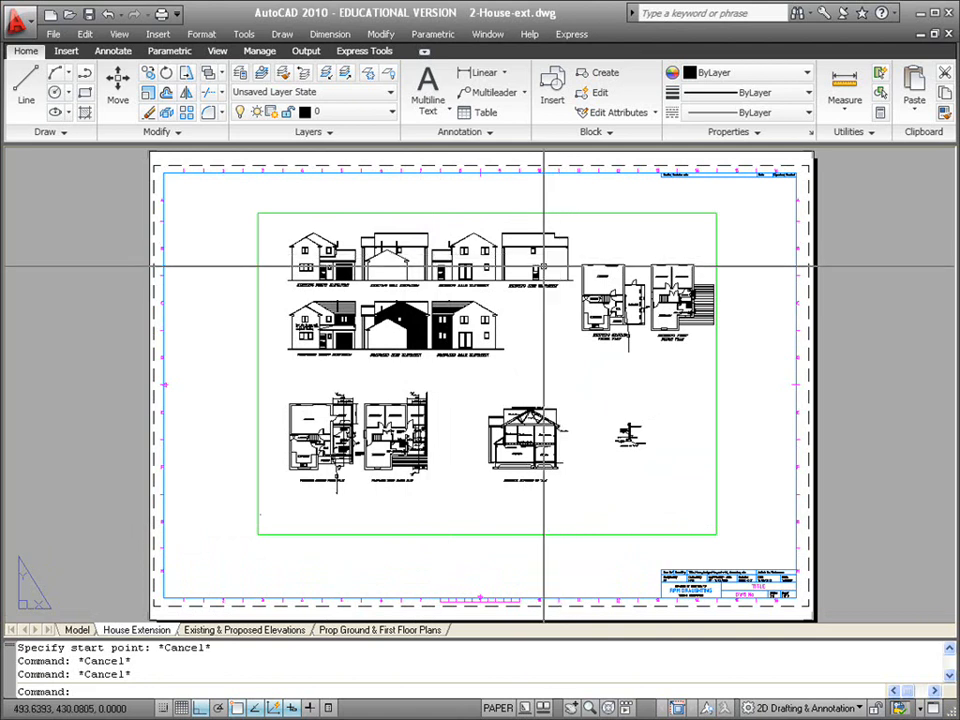
Step: Turn off object snap and Ortho, and stretch the viewport's upper-left corner to just inside the drawing border's upper-left corner
{"action": "left_click", "coordinate": [258, 212]}
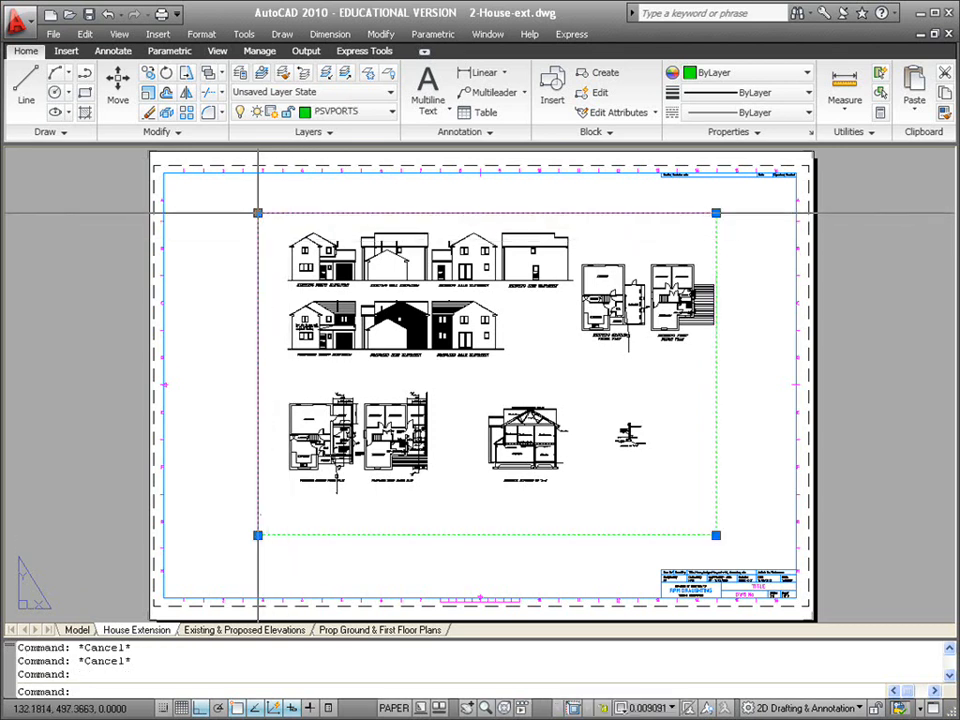
{"action": "left_click", "coordinate": [258, 212]}
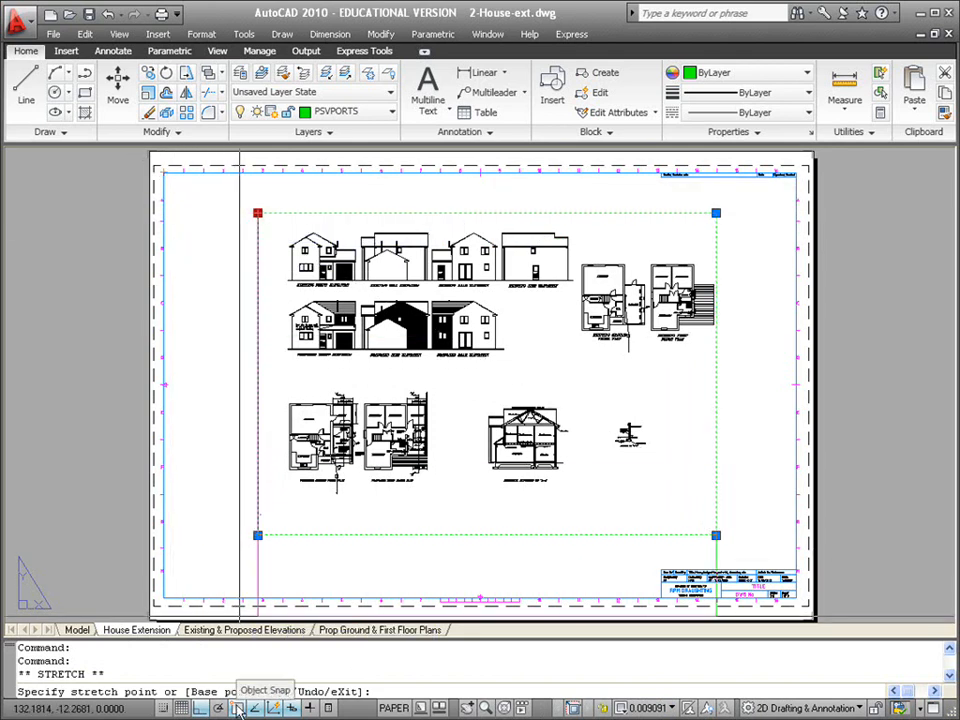
{"action": "key", "text": "F3"}
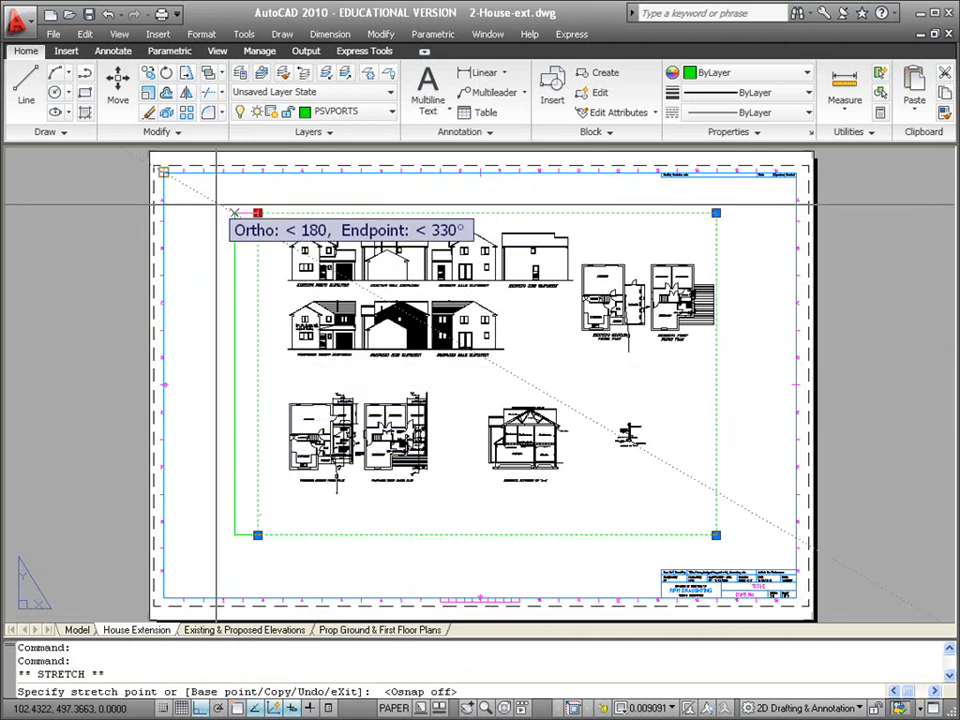
{"action": "key", "text": "F8"}
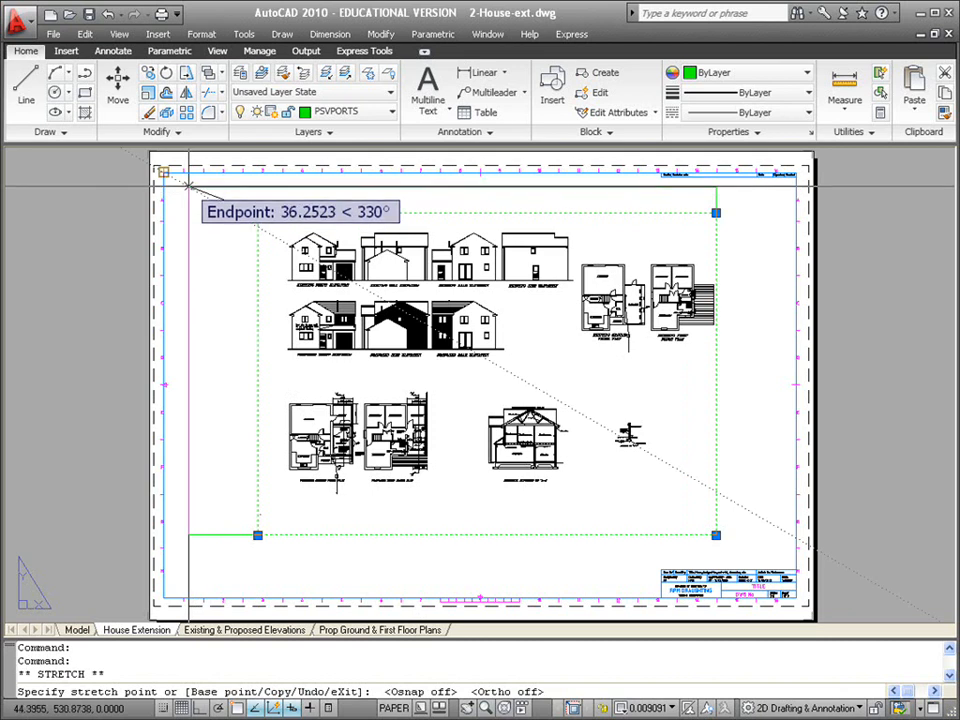
{"action": "scroll", "coordinate": [236, 313], "scroll_direction": "up", "scroll_amount": 2}
{"action": "key", "text": "F8"}
{"action": "scroll", "coordinate": [236, 313], "scroll_direction": "up", "scroll_amount": 6}
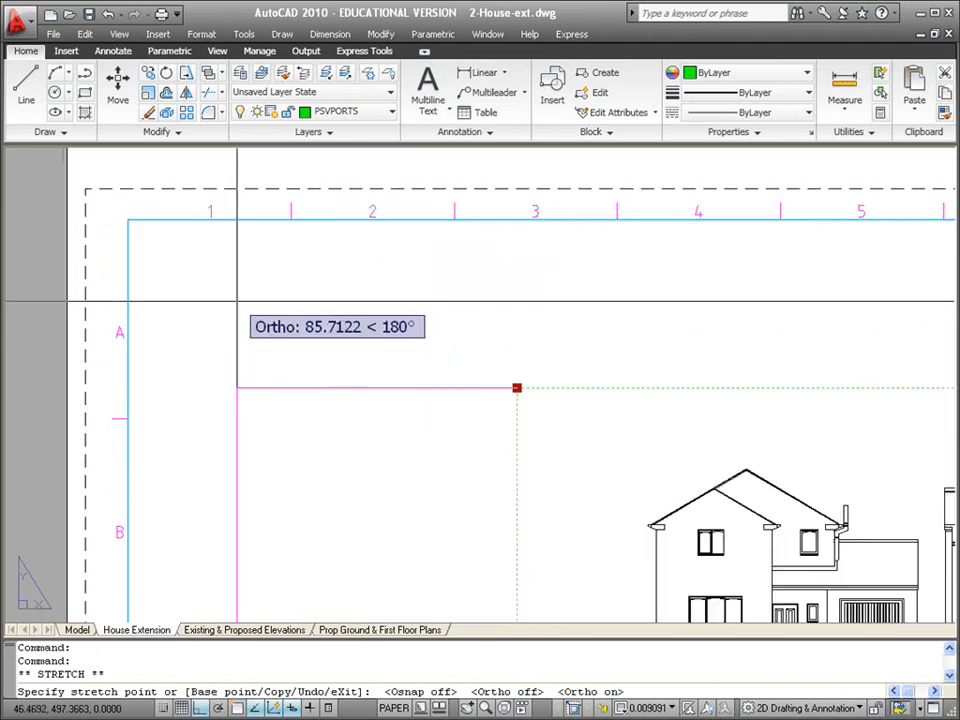
{"action": "key", "text": "F8"}
{"action": "scroll", "coordinate": [236, 306], "scroll_direction": "down", "scroll_amount": 3}
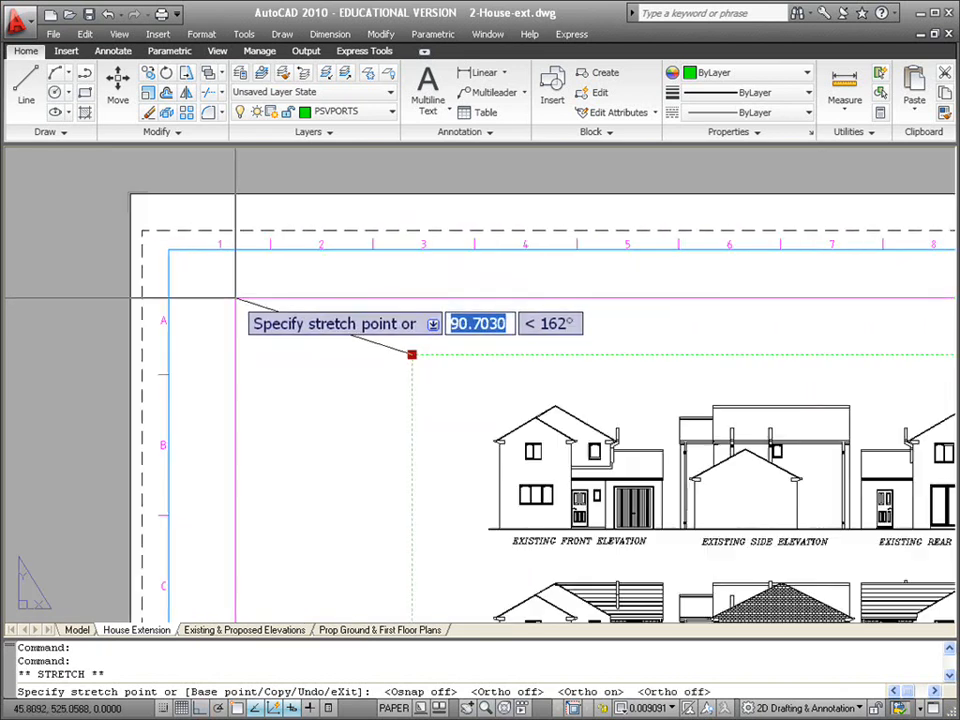
{"action": "left_click", "coordinate": [177, 258]}
Step: Stretch the viewport's upper-right corner inward along the top border, ending just short of the revision note block
{"action": "scroll", "coordinate": [272, 311], "scroll_direction": "down", "scroll_amount": 5}
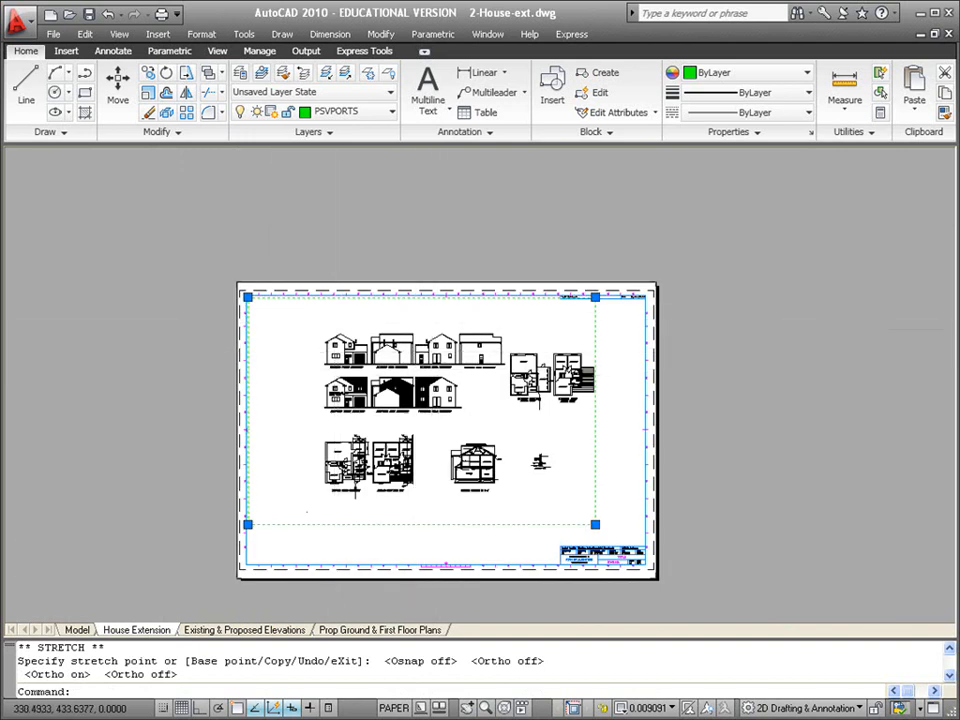
{"action": "scroll", "coordinate": [360, 372], "scroll_direction": "up", "scroll_amount": 2}
{"action": "key", "text": "F8"}
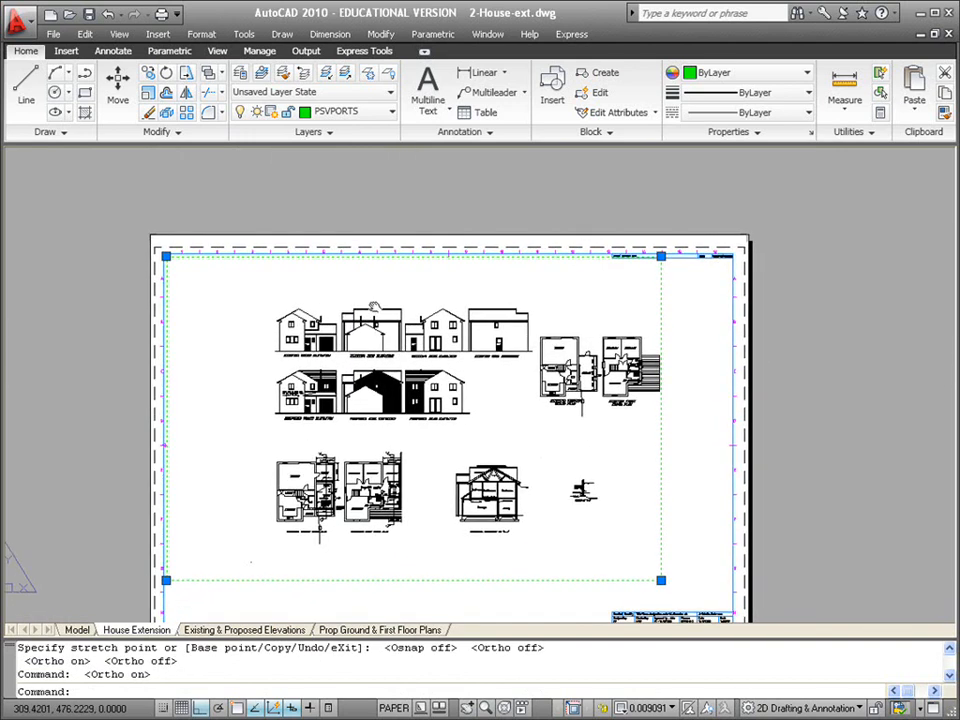
{"action": "scroll", "coordinate": [370, 357], "scroll_direction": "up", "scroll_amount": 2}
{"action": "middle_click_drag", "start_coordinate": [370, 306], "coordinate": [377, 271]}
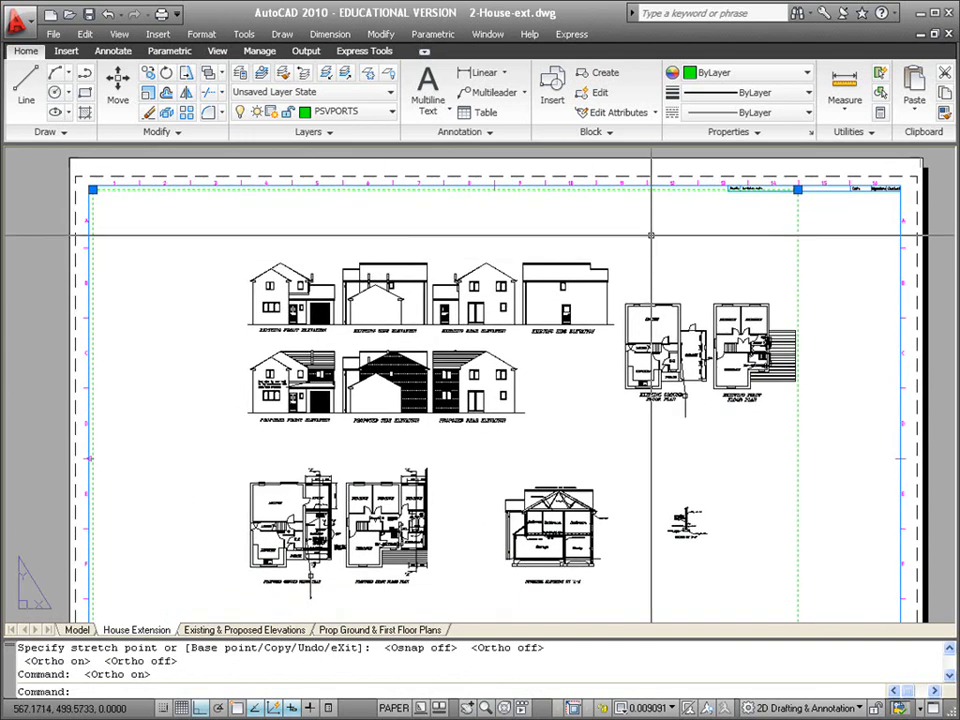
{"action": "left_click", "coordinate": [797, 188]}
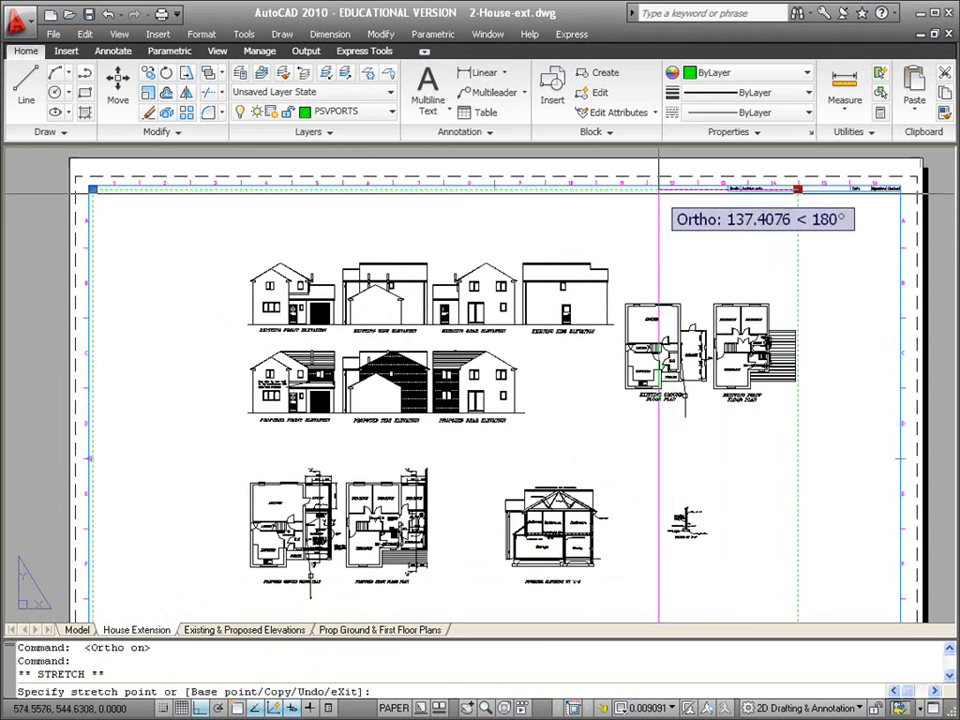
{"action": "scroll", "coordinate": [655, 200], "scroll_direction": "up", "scroll_amount": 2}
{"action": "key", "text": "F8"}
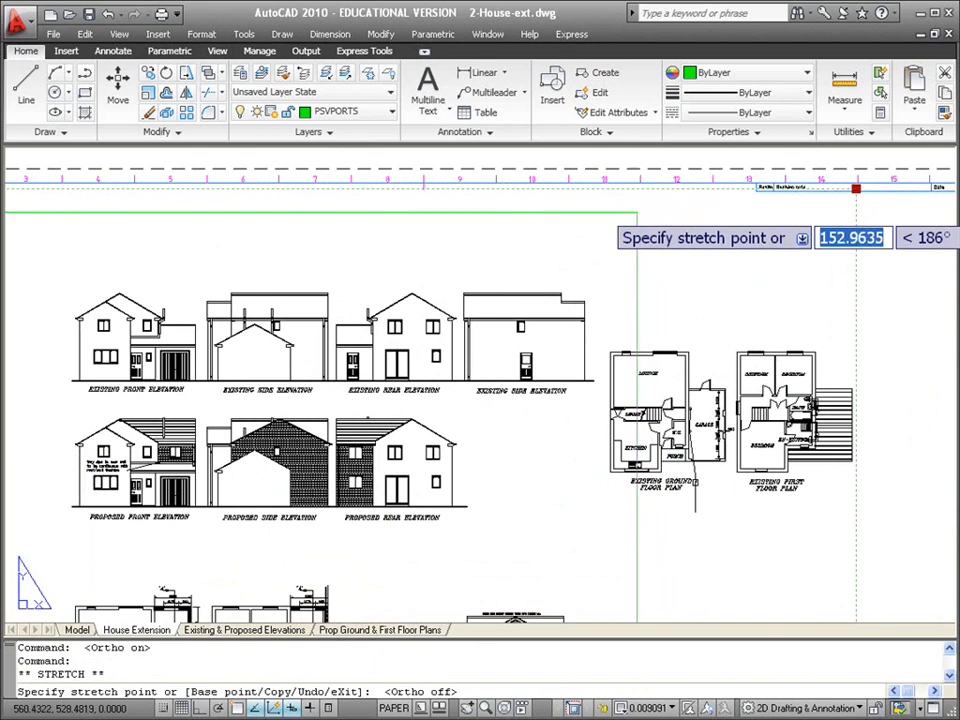
{"action": "scroll", "coordinate": [613, 203], "scroll_direction": "up", "scroll_amount": 2}
{"action": "scroll", "coordinate": [613, 205], "scroll_direction": "down", "scroll_amount": 3}
{"action": "scroll", "coordinate": [617, 242], "scroll_direction": "up", "scroll_amount": 1}
{"action": "key", "text": "F8"}
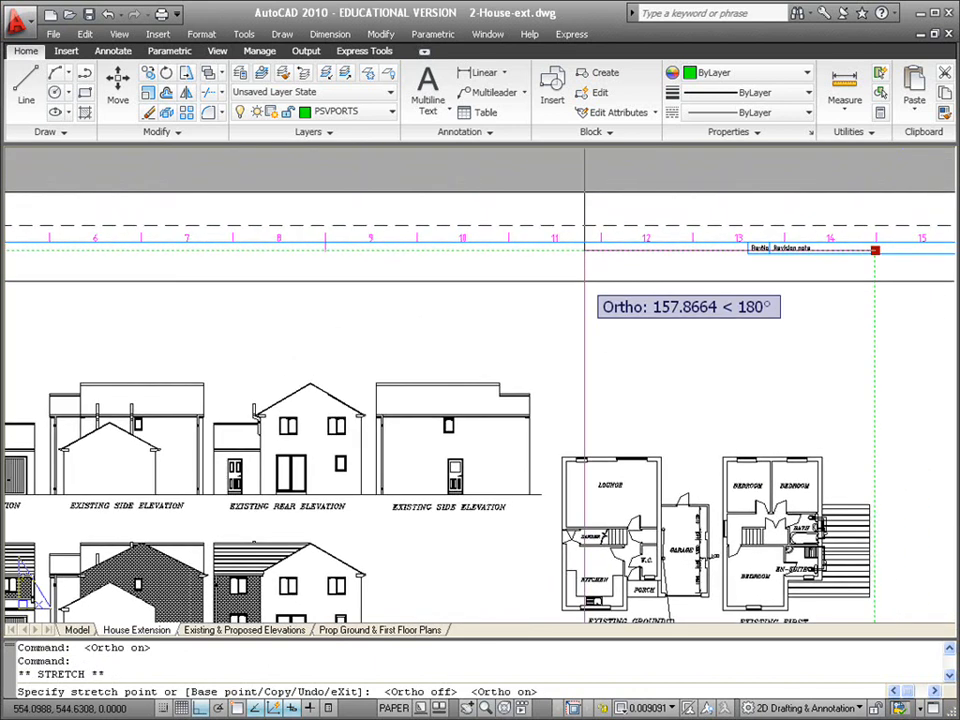
{"action": "key", "text": "F8"}
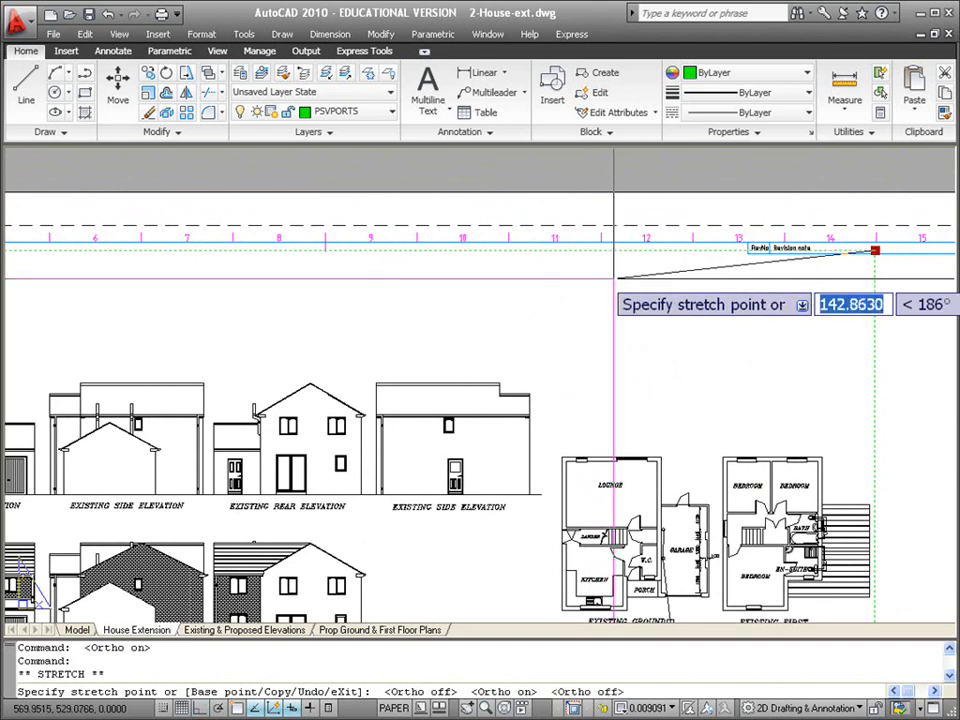
{"action": "left_click", "coordinate": [693, 250]}
Step: Stretch the viewport's lower-left corner upward so its bottom edge crosses the second row of elevations
{"action": "scroll", "coordinate": [605, 352], "scroll_direction": "down", "scroll_amount": 7}
{"action": "scroll", "coordinate": [557, 387], "scroll_direction": "up", "scroll_amount": 4}
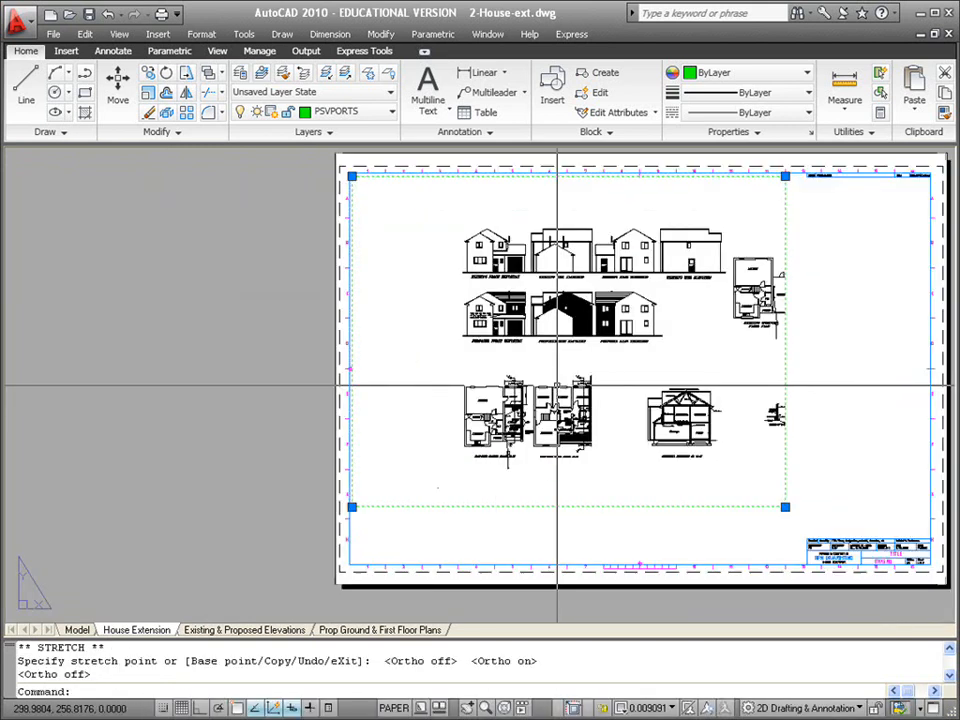
{"action": "left_click", "coordinate": [351, 506]}
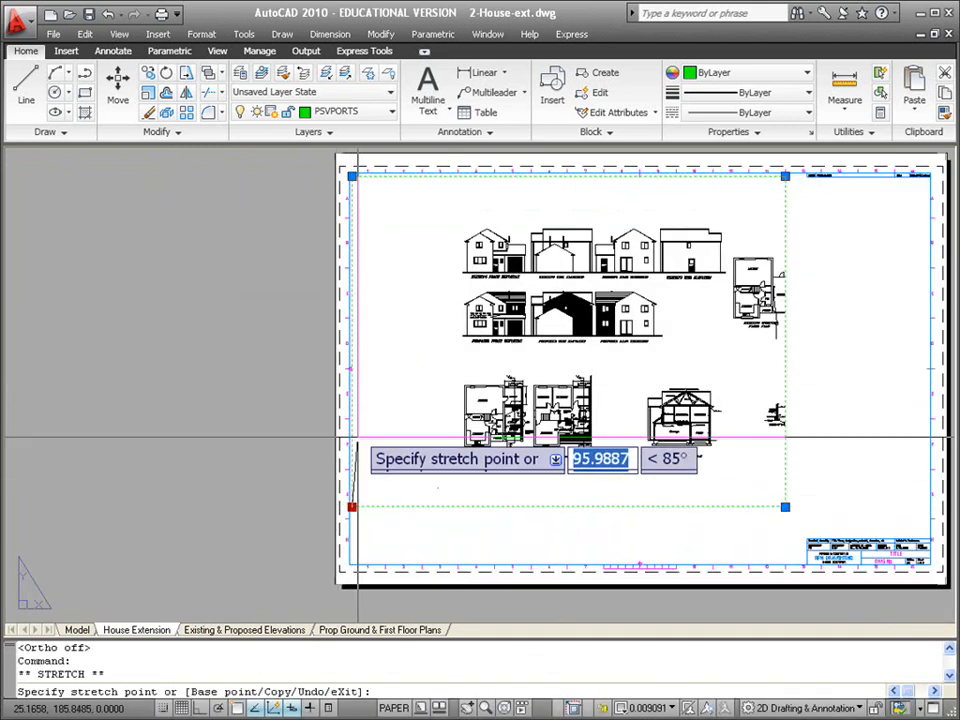
{"action": "left_click", "coordinate": [351, 319]}
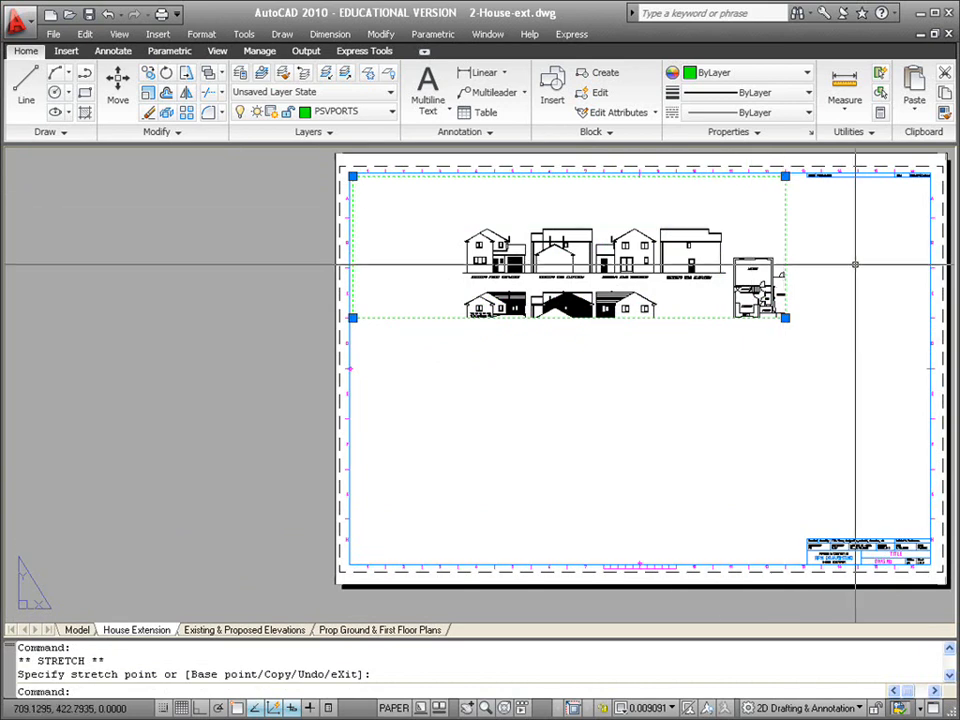
Step: Turn Ortho mode on and clear the viewport selection
{"action": "scroll", "coordinate": [894, 253], "scroll_direction": "up", "scroll_amount": 2}
{"action": "scroll", "coordinate": [868, 251], "scroll_direction": "down", "scroll_amount": 3}
{"action": "key", "text": "F8"}
{"action": "scroll", "coordinate": [824, 245], "scroll_direction": "up", "scroll_amount": 2}
{"action": "middle_click_drag", "start_coordinate": [824, 245], "coordinate": [682, 307]}
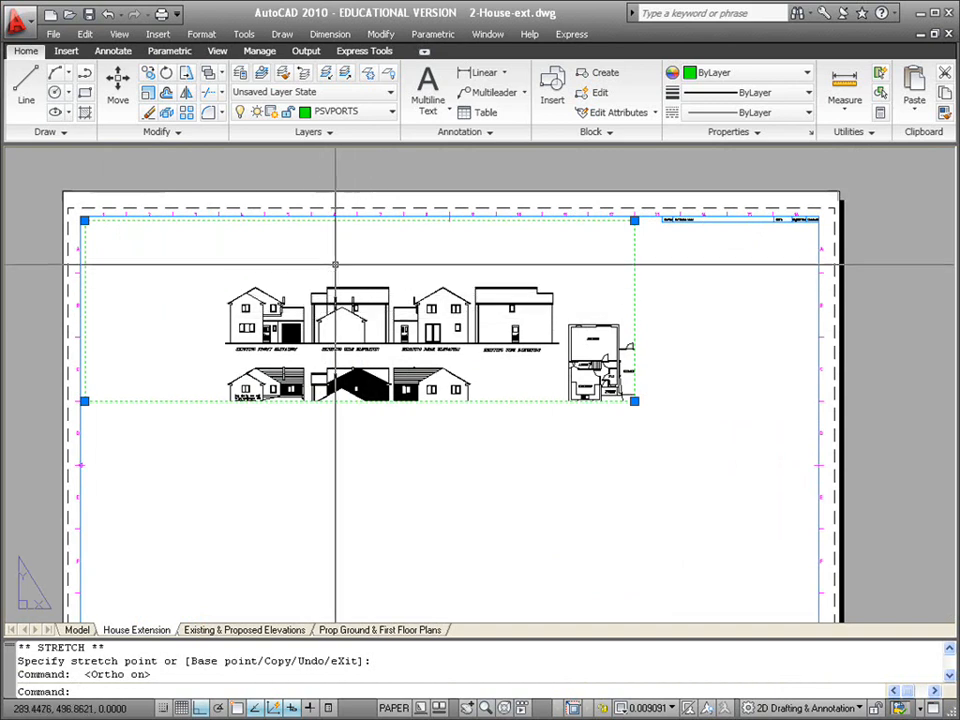
{"action": "key", "text": "F8"}
{"action": "middle_click_drag", "start_coordinate": [618, 465], "coordinate": [574, 388]}
{"action": "scroll", "coordinate": [618, 413], "scroll_direction": "down", "scroll_amount": 4}
{"action": "scroll", "coordinate": [594, 417], "scroll_direction": "up", "scroll_amount": 3}
{"action": "key", "text": "F8"}
{"action": "scroll", "coordinate": [574, 394], "scroll_direction": "up", "scroll_amount": 1}
{"action": "scroll", "coordinate": [564, 381], "scroll_direction": "down", "scroll_amount": 2}
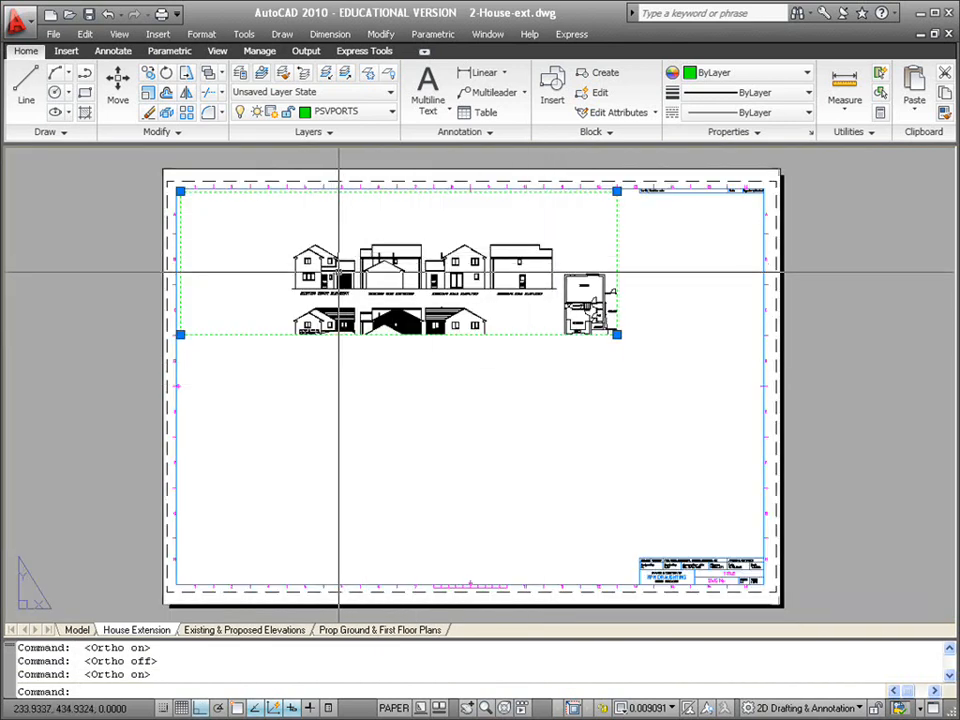
{"action": "key", "text": "Escape"}
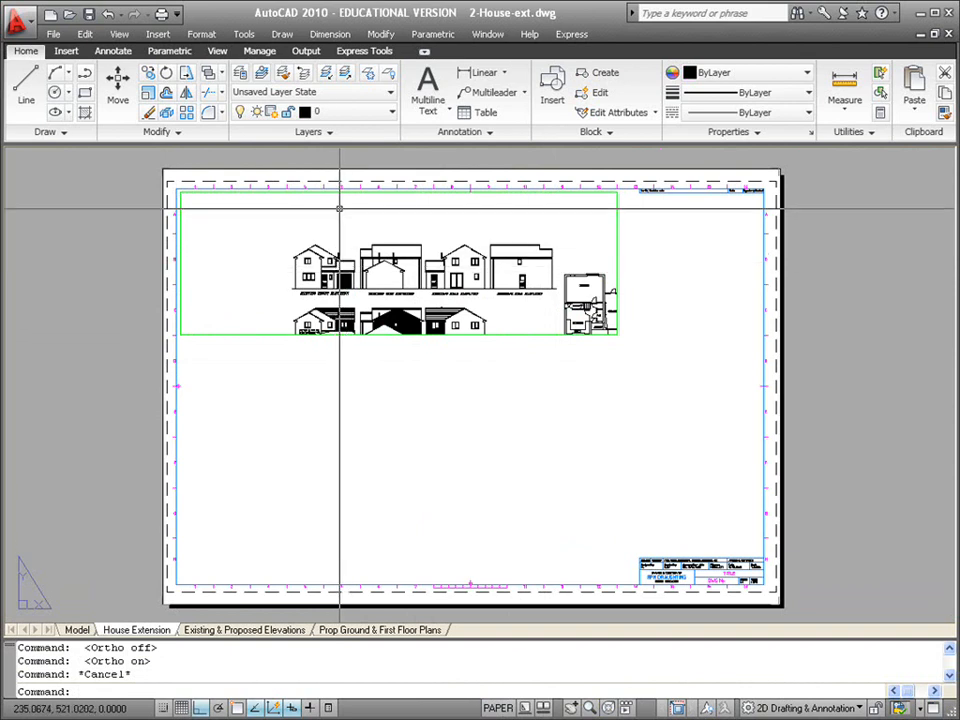
Step: Display the Viewports toolbar and dock it directly above the drawing area
{"action": "left_click", "coordinate": [217, 51]}
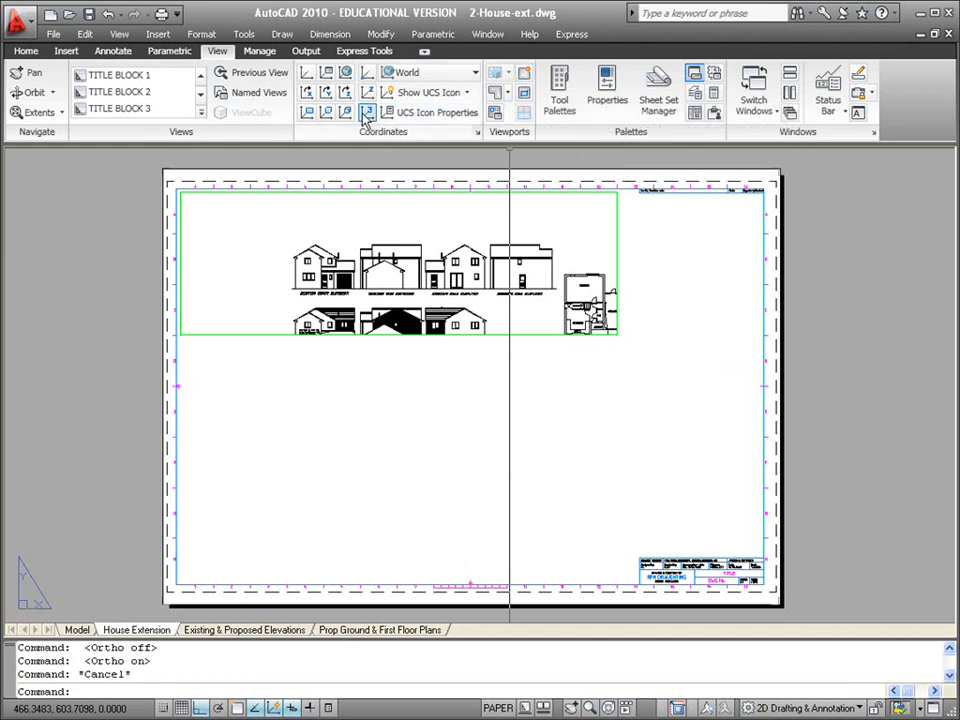
{"action": "left_click", "coordinate": [243, 33]}
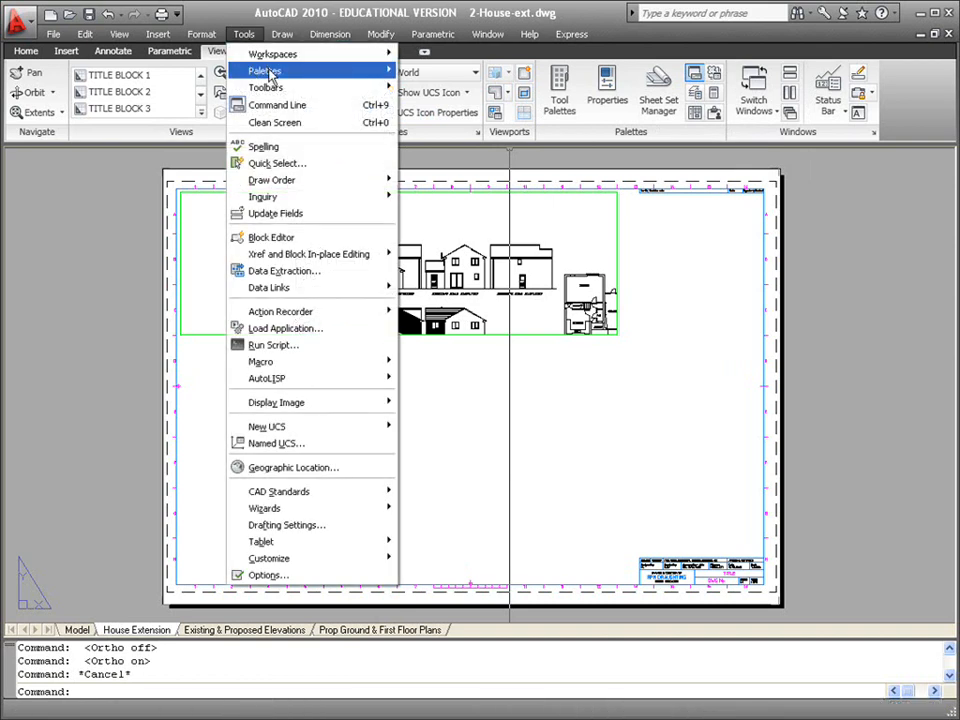
{"action": "mouse_move", "coordinate": [267, 73]}
{"action": "mouse_move", "coordinate": [295, 93]}
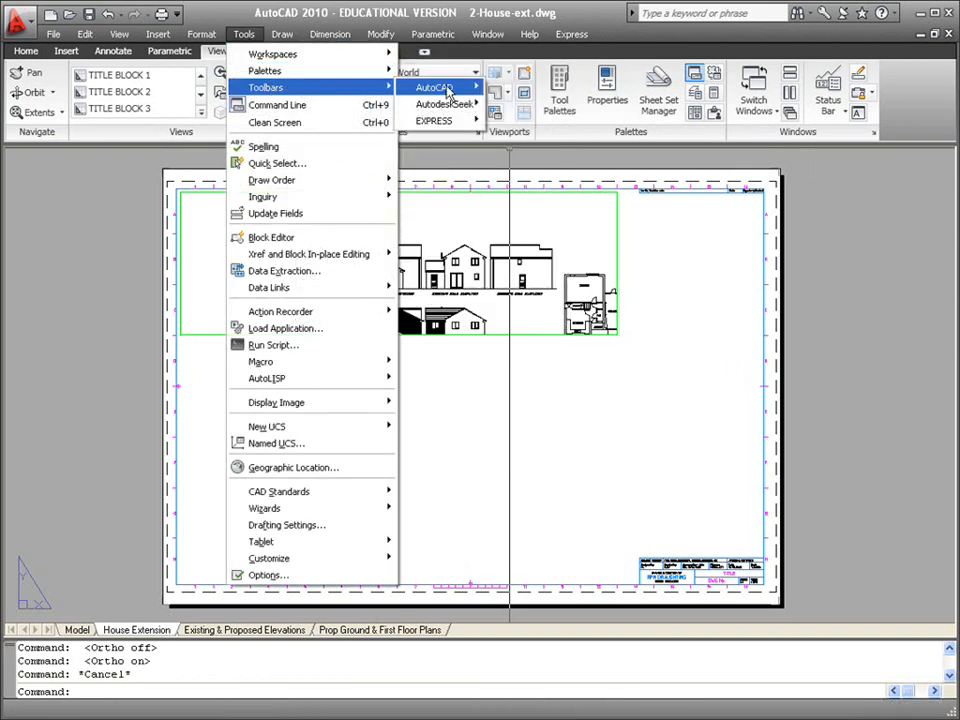
{"action": "mouse_move", "coordinate": [439, 92]}
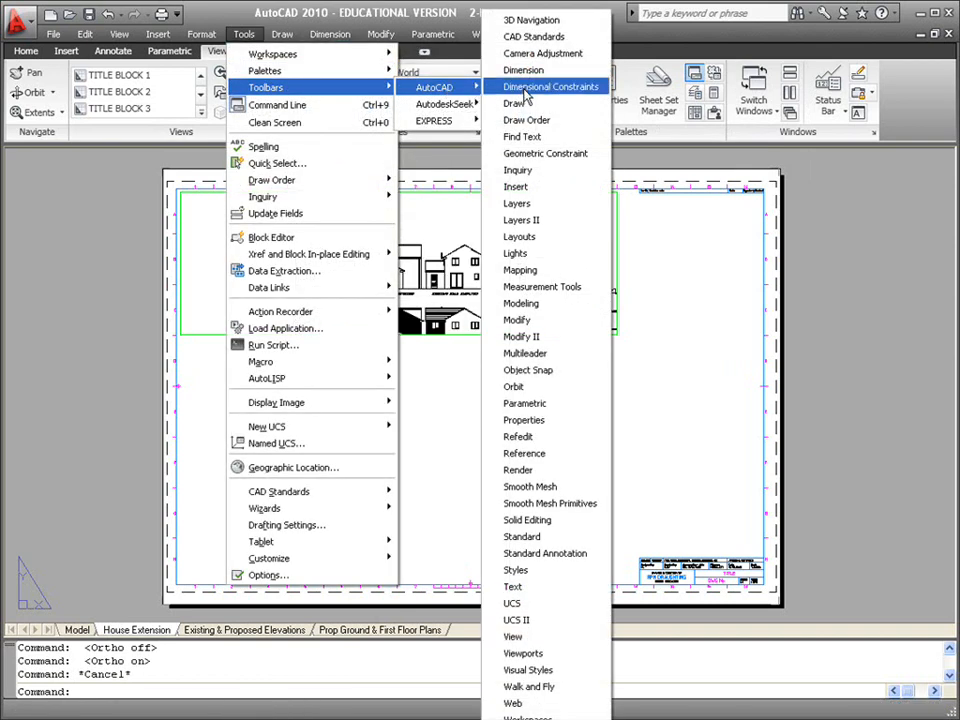
{"action": "left_click", "coordinate": [530, 655]}
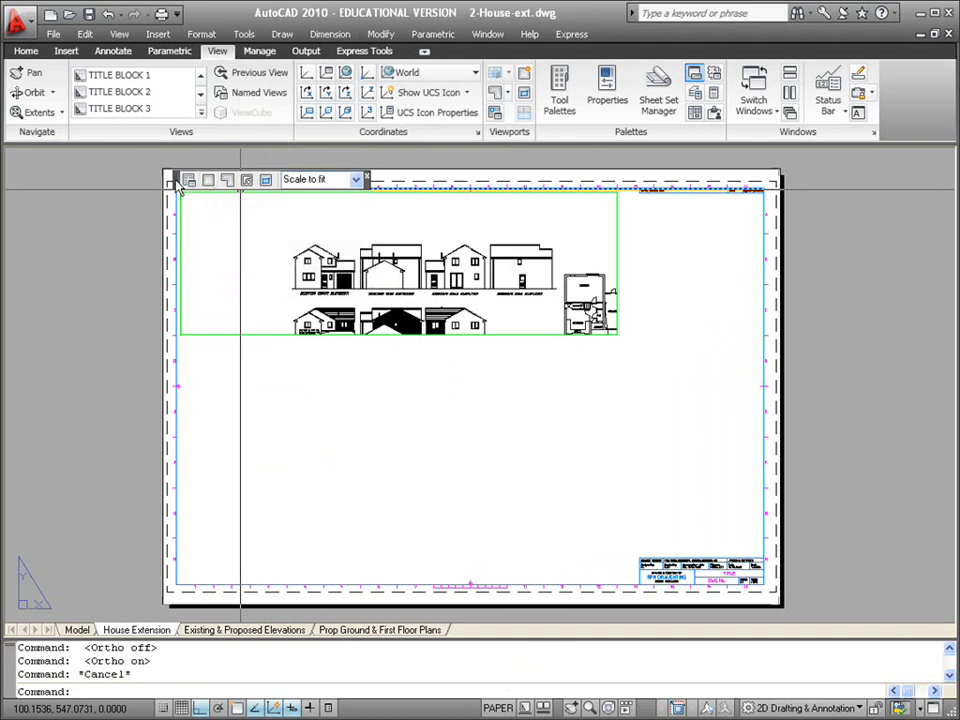
{"action": "left_click_drag", "start_coordinate": [176, 185], "coordinate": [215, 170]}
{"action": "left_click_drag", "start_coordinate": [277, 170], "coordinate": [270, 160]}
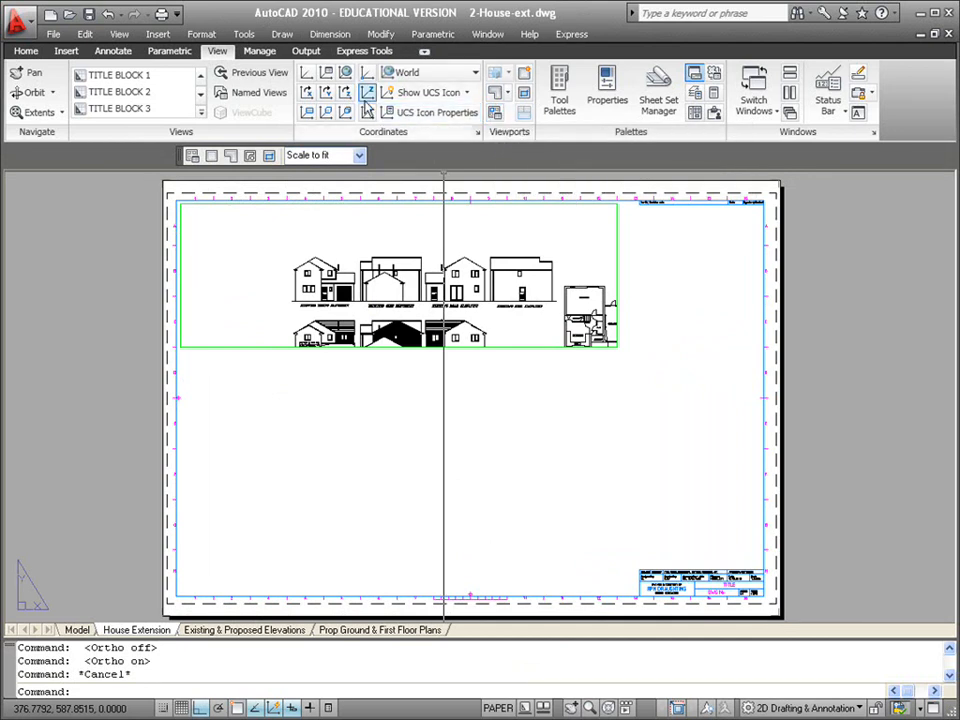
Step: Create a single rectangular viewport below the existing one, from the left border to the sheet's middle and down to the bottom border
{"action": "left_click", "coordinate": [261, 52]}
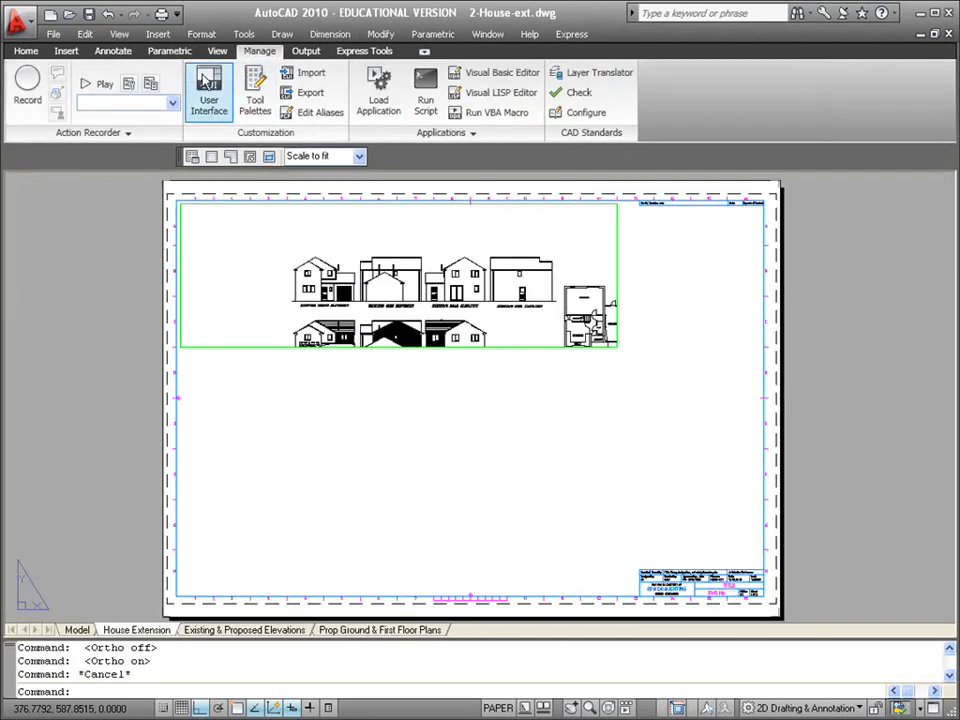
{"action": "left_click", "coordinate": [218, 52]}
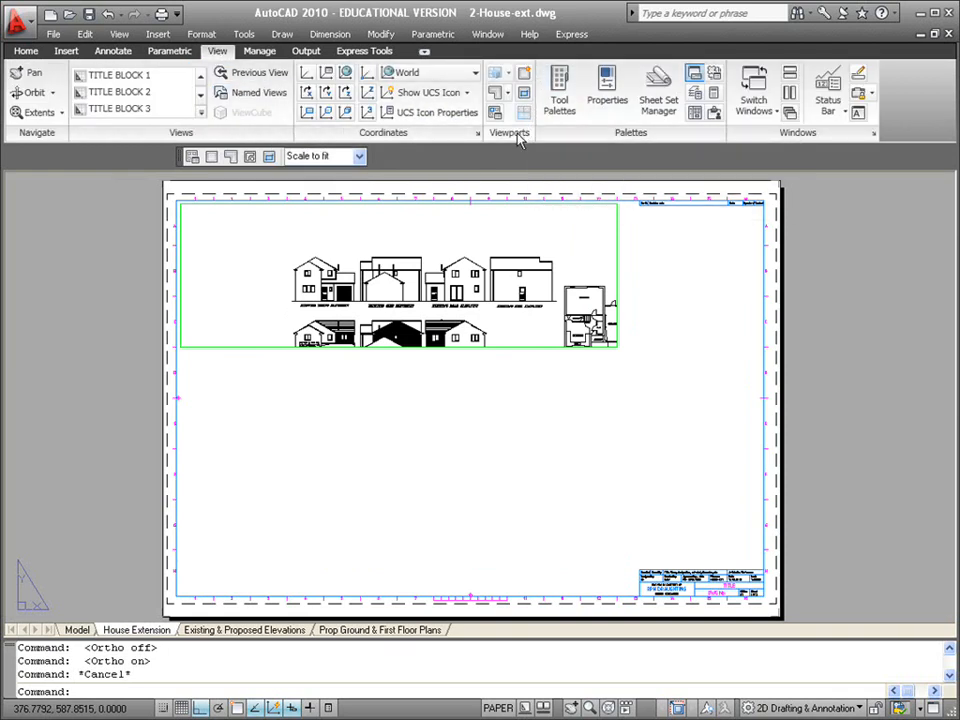
{"action": "left_click", "coordinate": [211, 158]}
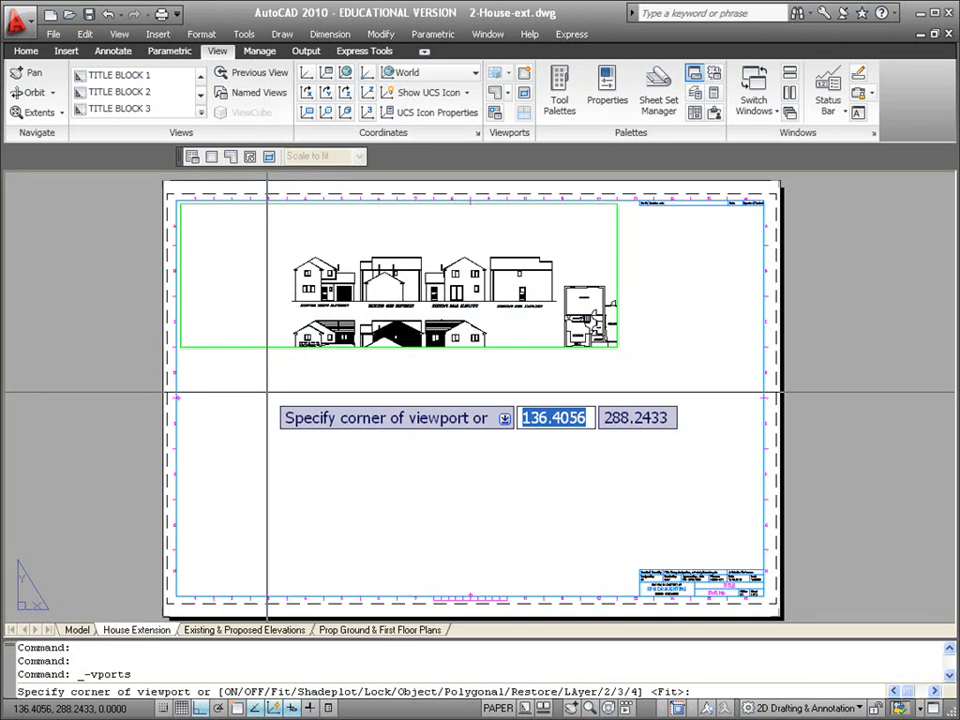
{"action": "left_click", "coordinate": [180, 362]}
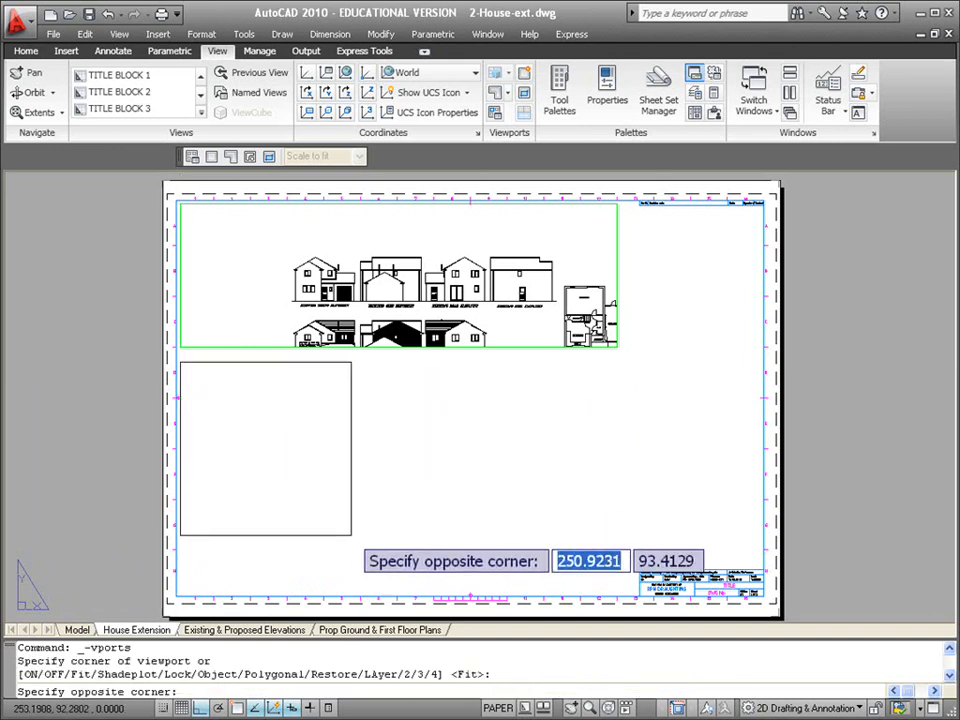
{"action": "left_click", "coordinate": [471, 592]}
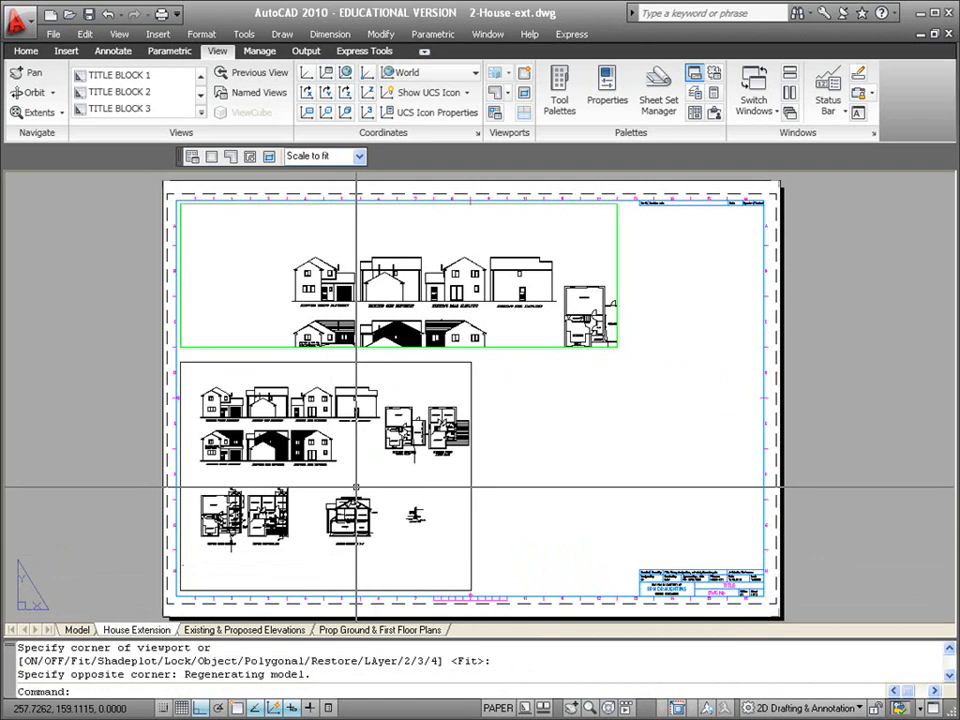
Step: Move the new lower viewport from layer 0 to the PSVPORTS layer and deselect it
{"action": "left_click", "coordinate": [24, 51]}
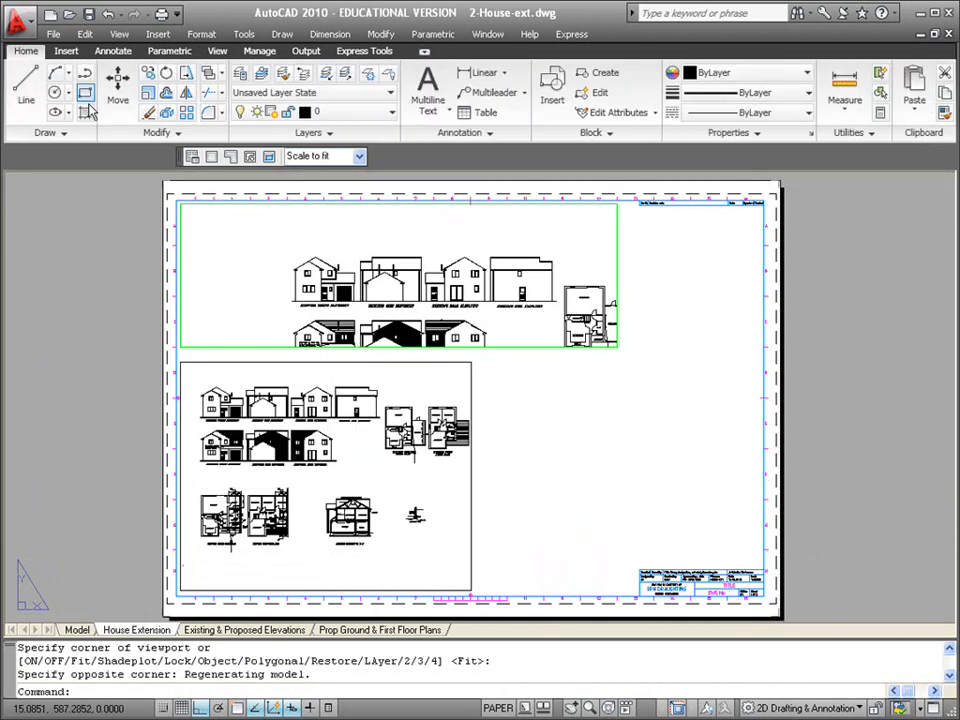
{"action": "left_click", "coordinate": [350, 115]}
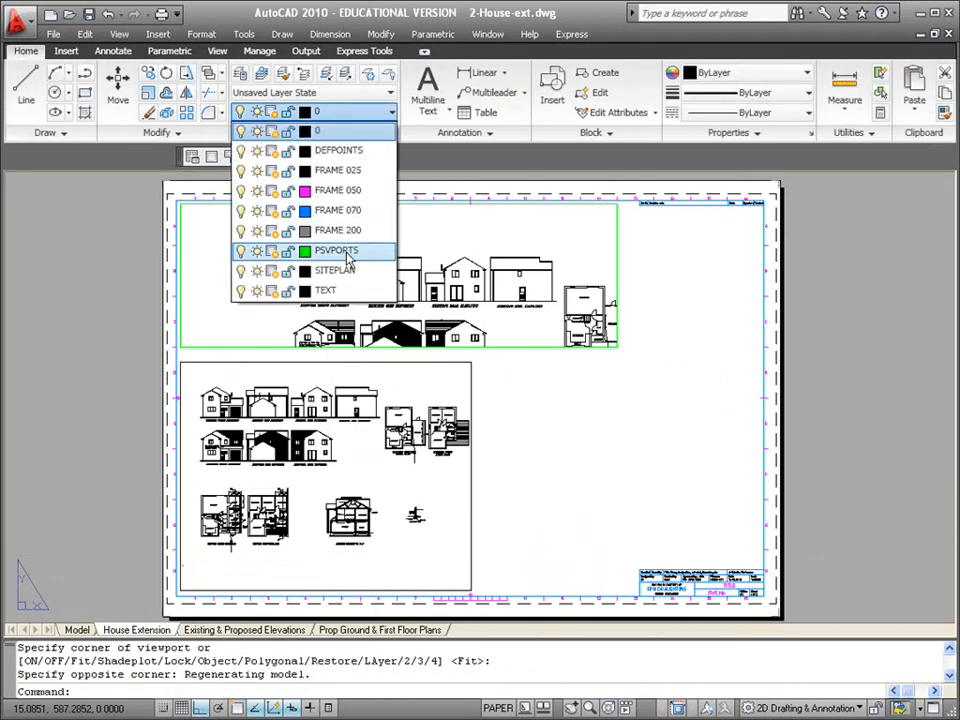
{"action": "left_click", "coordinate": [322, 193]}
{"action": "left_click", "coordinate": [296, 358]}
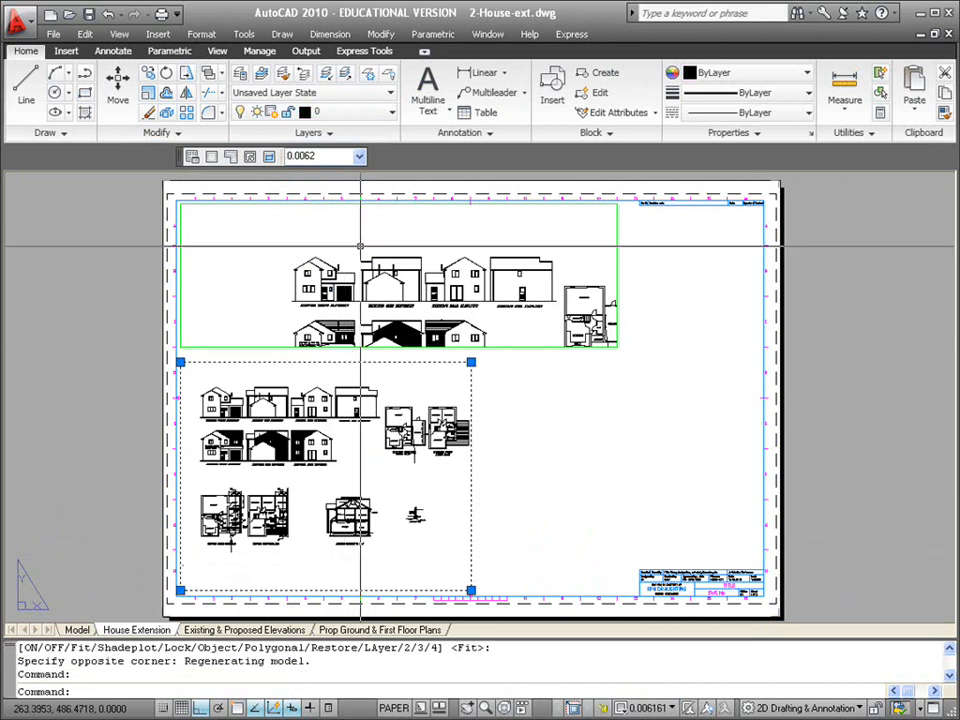
{"action": "left_click", "coordinate": [352, 112]}
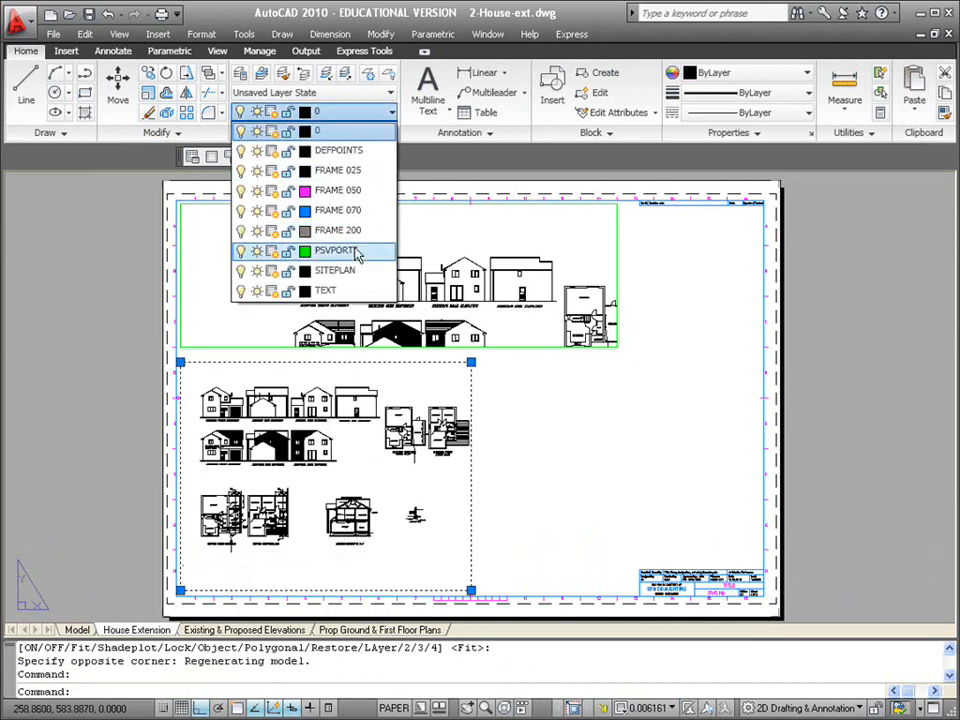
{"action": "left_click", "coordinate": [358, 251]}
{"action": "key", "text": "Escape"}
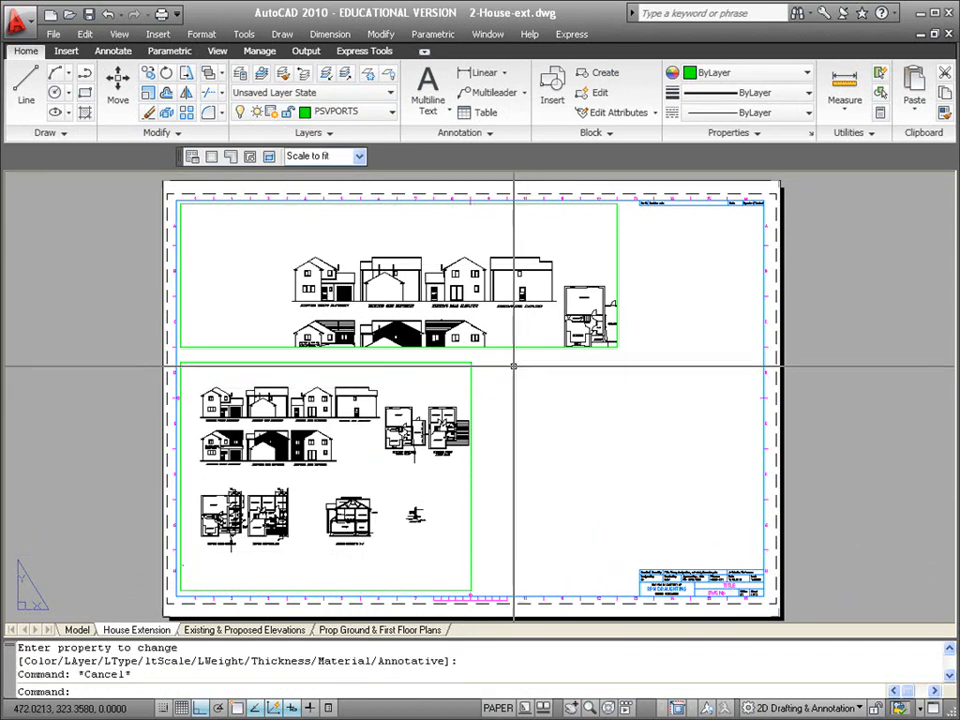
Step: Create a small single viewport, using the active model configuration and 2D setup, just beside the lower-left viewport near the sheet's middle
{"action": "left_click", "coordinate": [220, 52]}
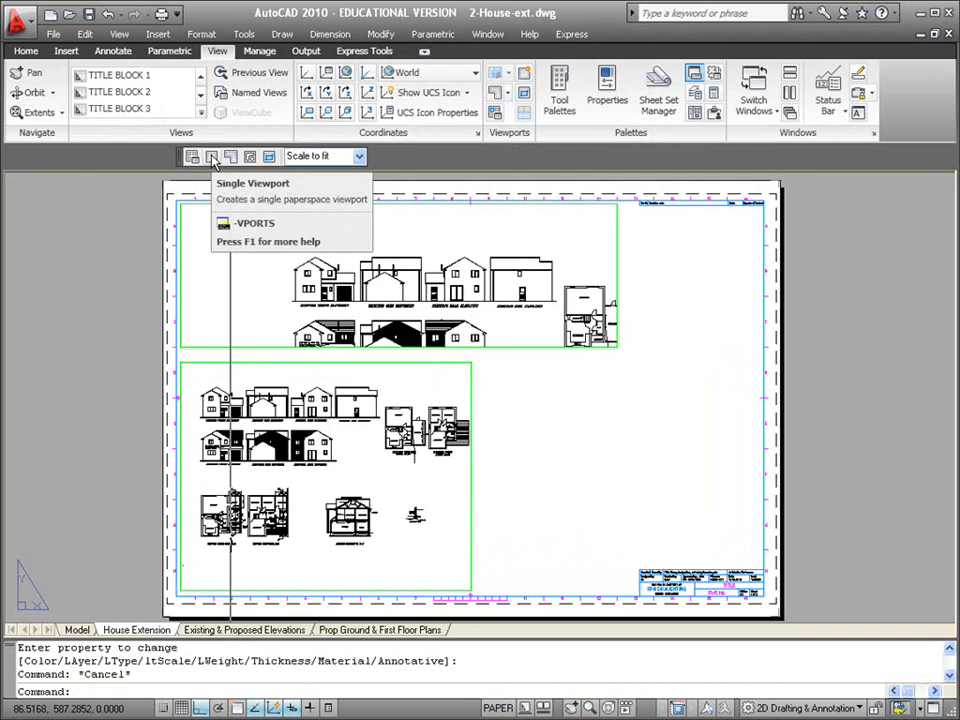
{"action": "left_click", "coordinate": [525, 76]}
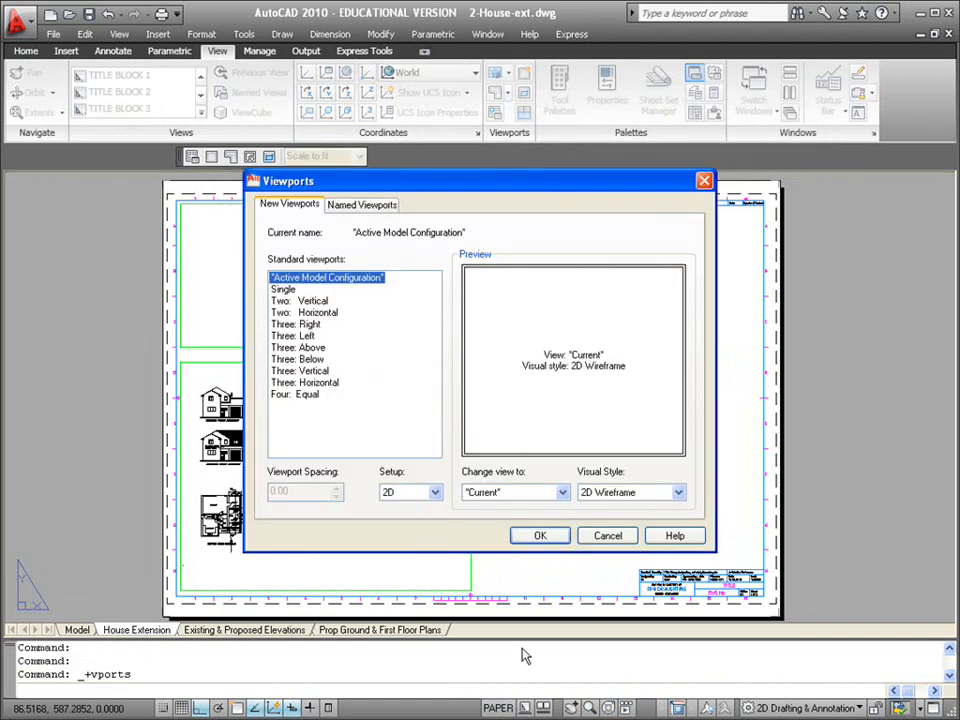
{"action": "left_click", "coordinate": [538, 537]}
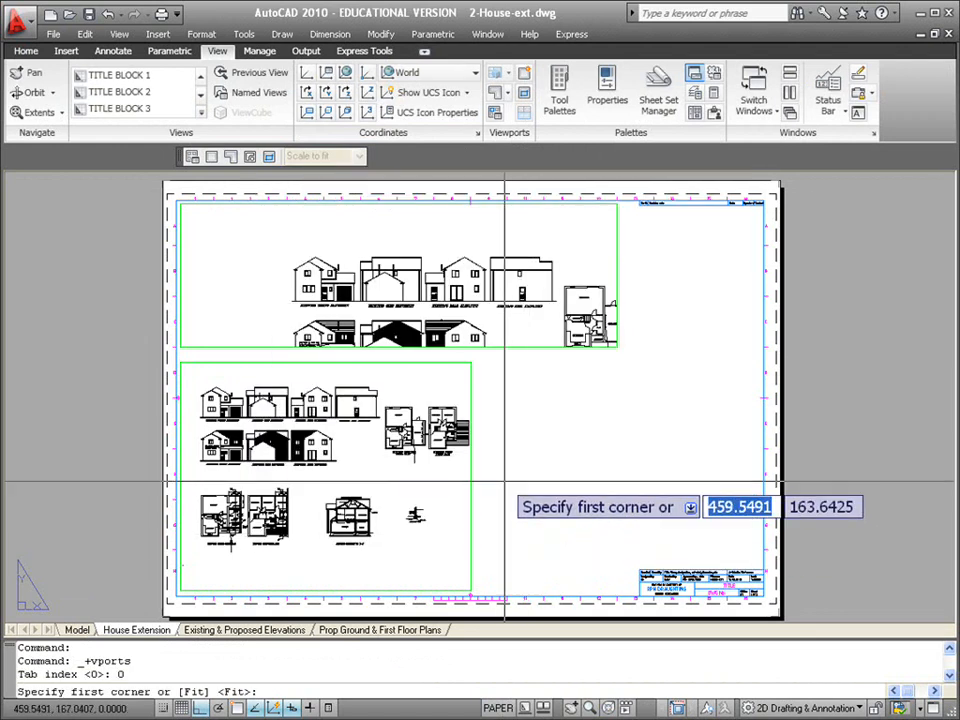
{"action": "left_click", "coordinate": [478, 416]}
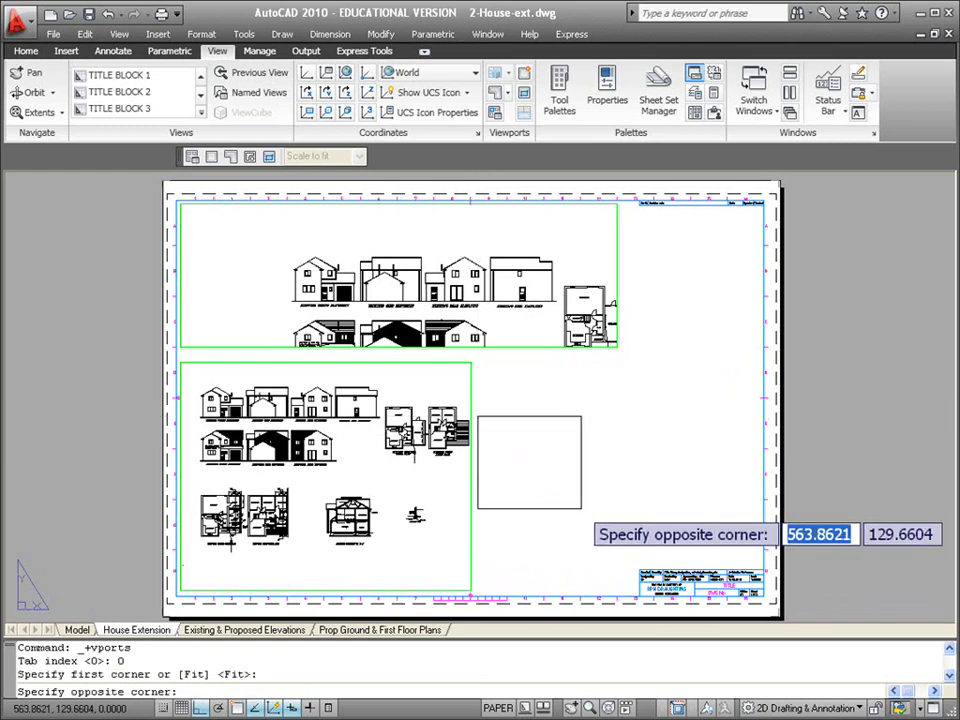
{"action": "left_click", "coordinate": [581, 508]}
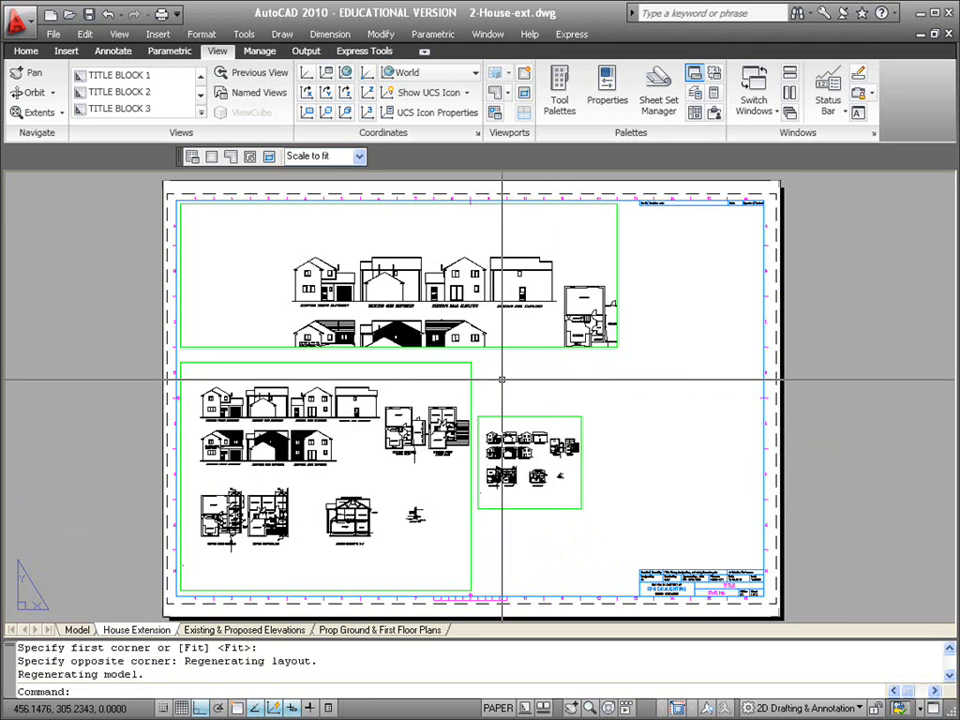
Step: Create another rectangular viewport with the -VPORTS command, between the small viewport and the right border, ending just above the title block
{"action": "type", "text": "ports"}
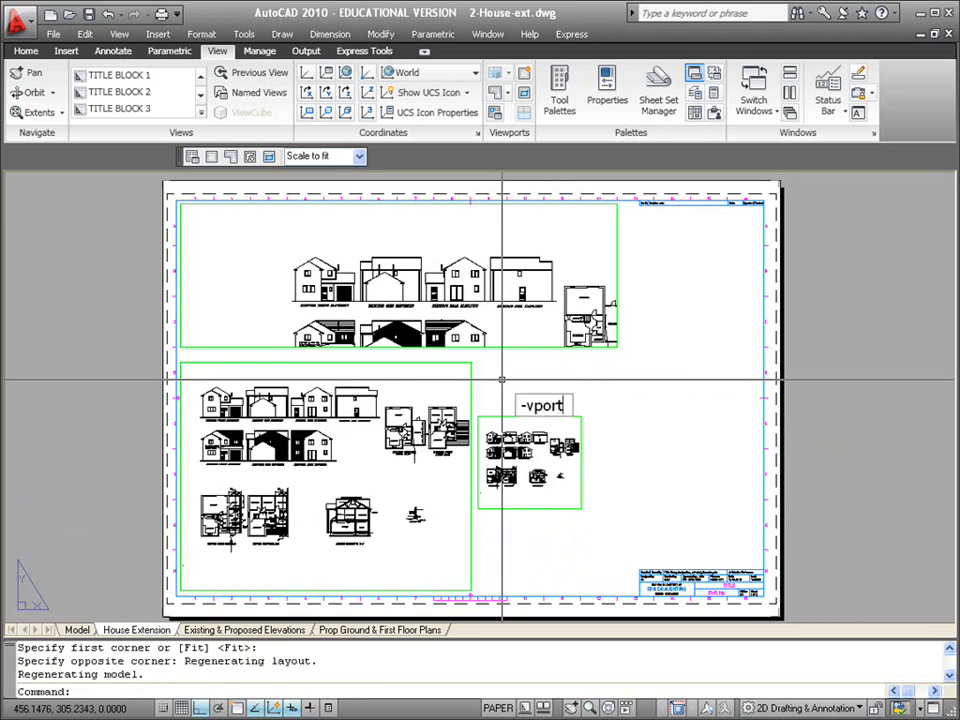
{"action": "key", "text": "Return"}
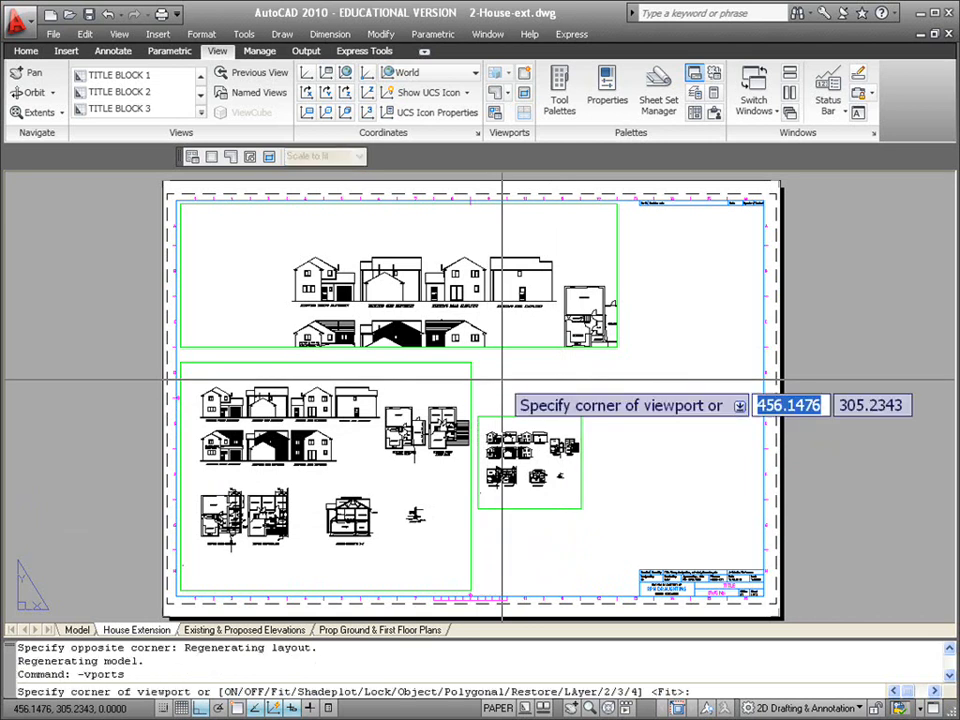
{"action": "left_click", "coordinate": [588, 356]}
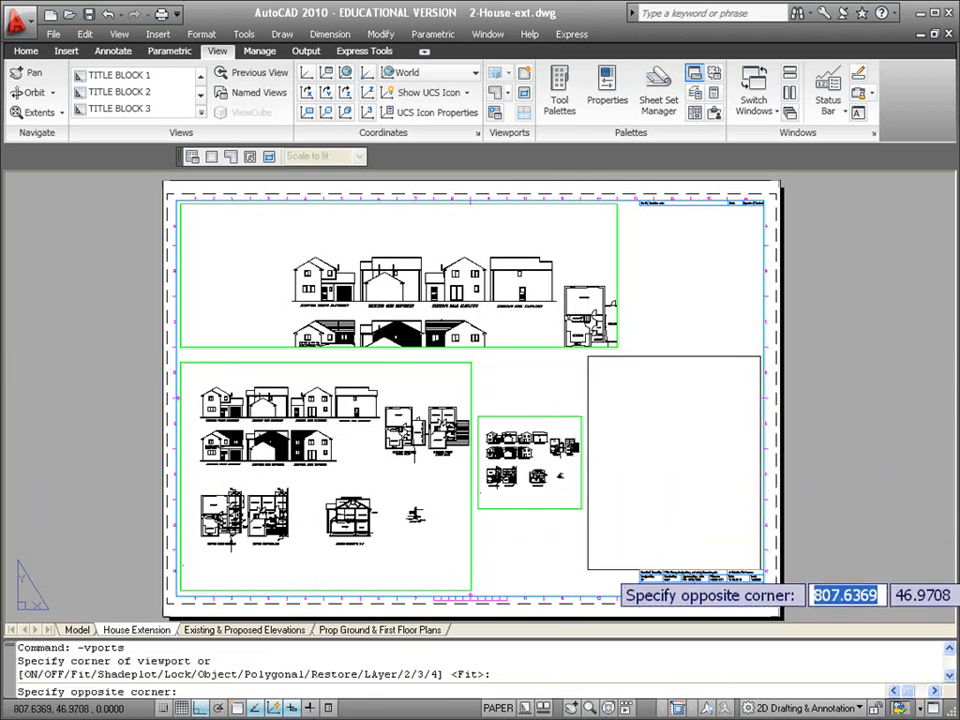
{"action": "left_click", "coordinate": [762, 568]}
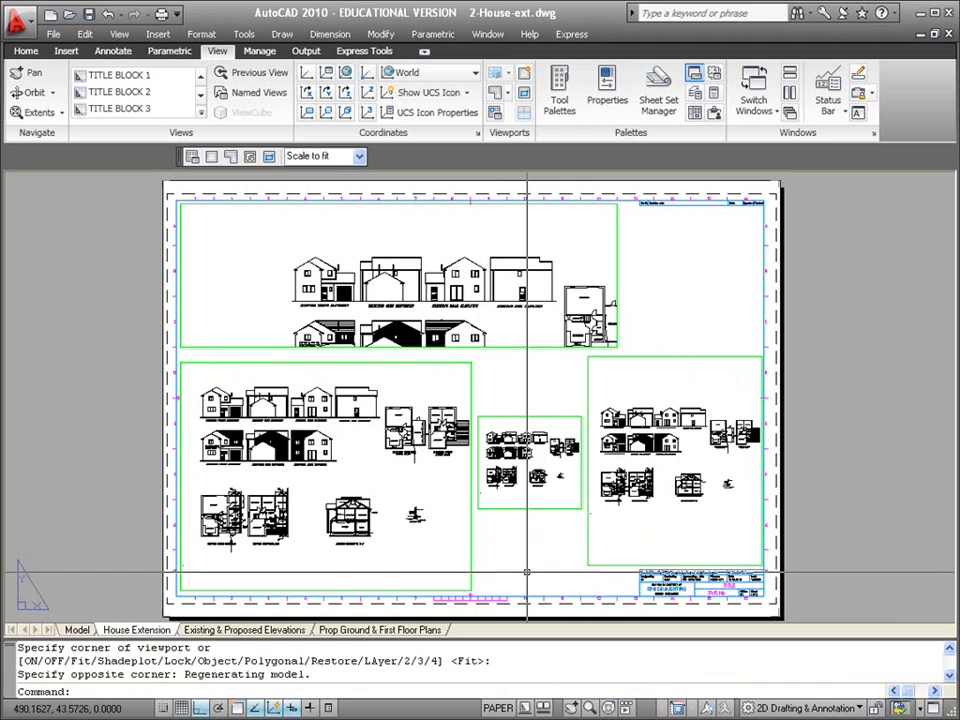